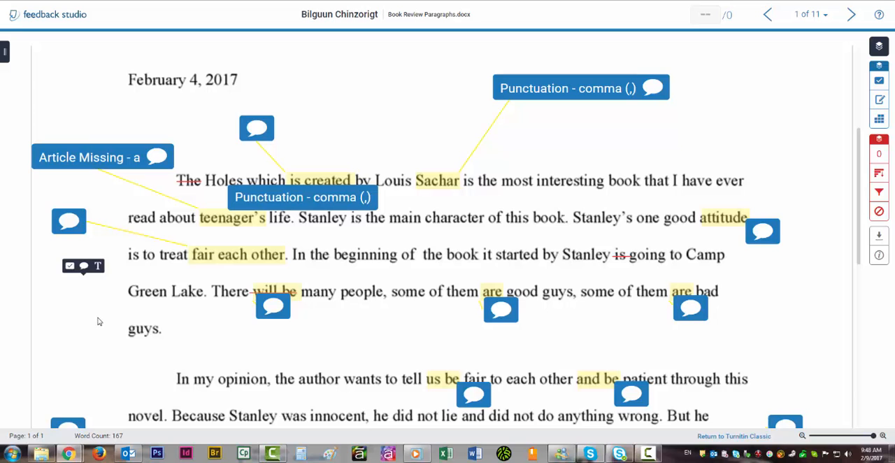
Delete the existing comment attached to "will be" in the first paragraph.
scroll(97, 320, up, 1)
scroll(98, 321, up, 1)
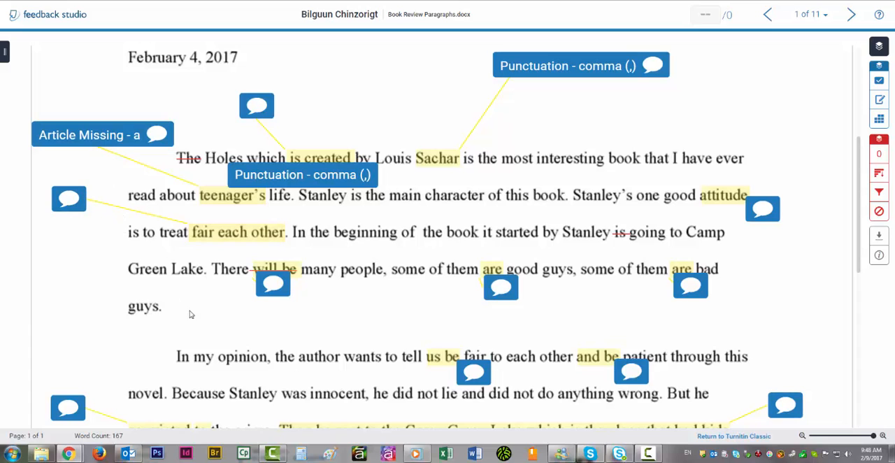
click(273, 285)
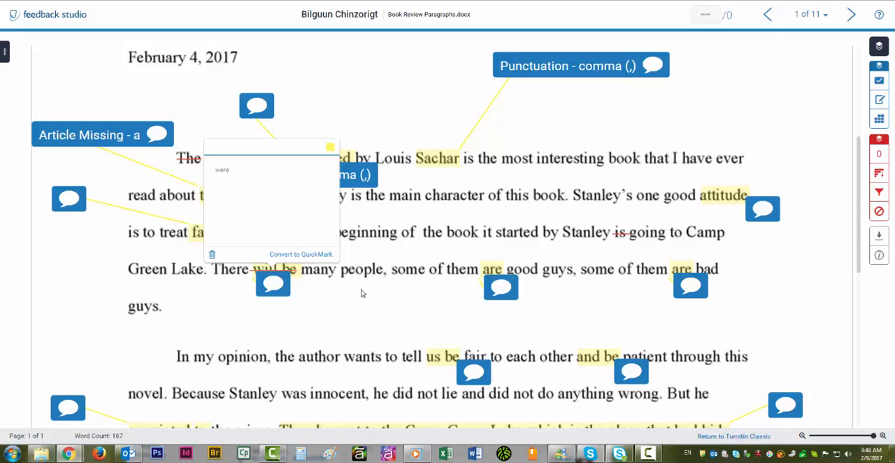
click(273, 283)
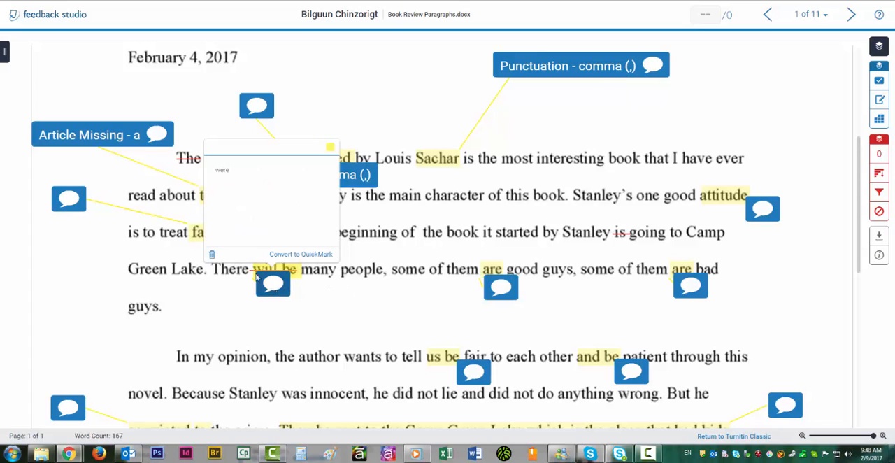
click(212, 254)
click(285, 297)
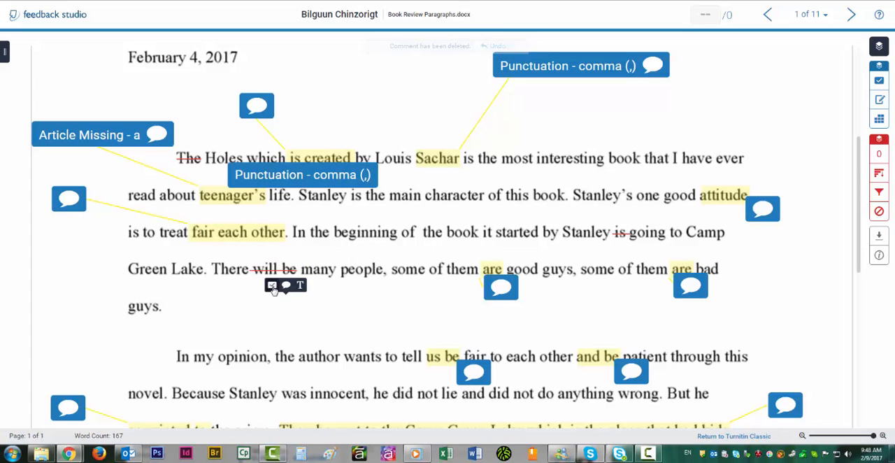
Remove the strikethrough from "will be" in the first paragraph.
click(256, 272)
drag(256, 272, 298, 273)
click(267, 265)
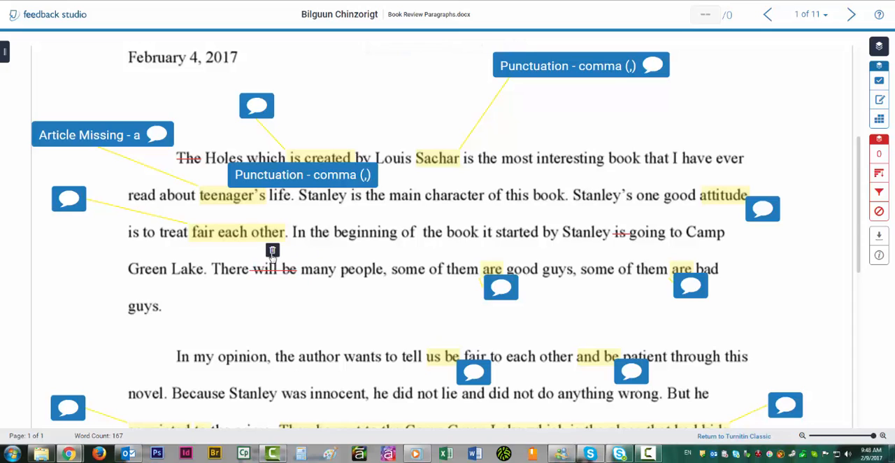
click(272, 250)
Strike out the words "will be" in the first paragraph.
drag(256, 274, 303, 271)
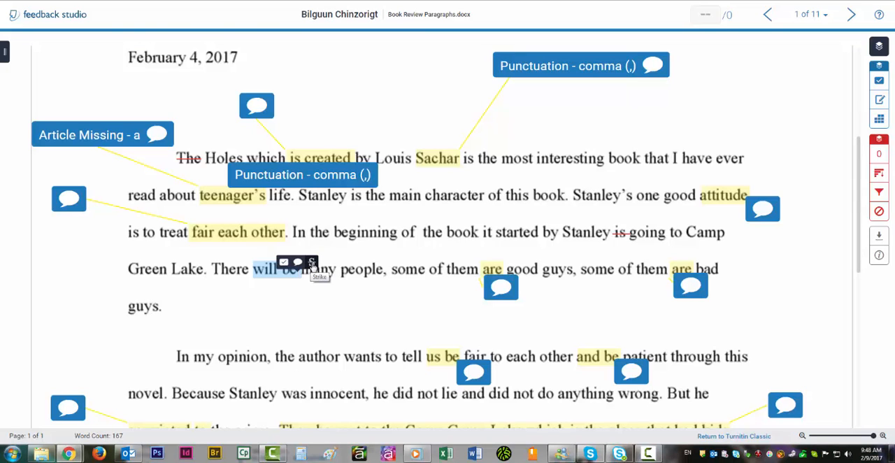
click(312, 264)
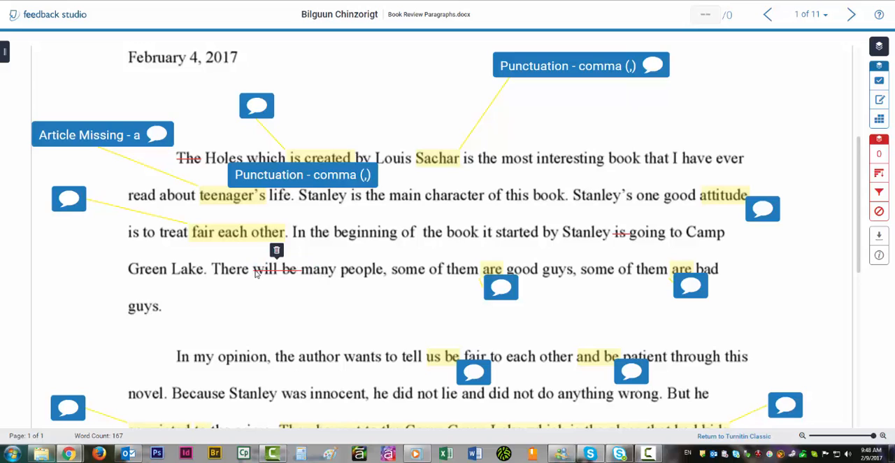
Attach a comment reading "were" and "*past tense" to "will be", and move its bubble below the line, clear of the text.
drag(256, 273, 294, 275)
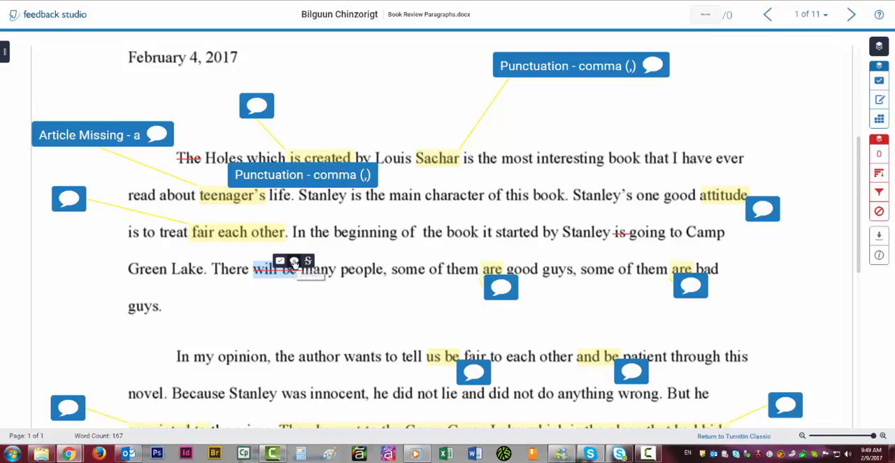
click(293, 262)
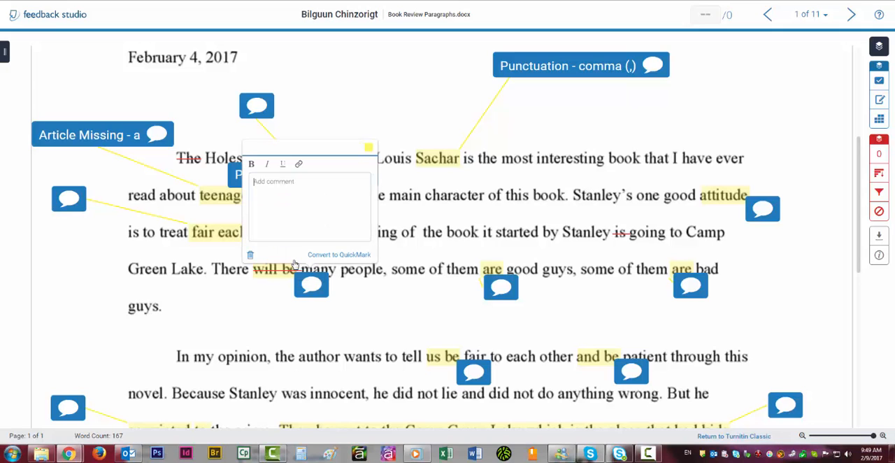
click(294, 181)
text(wer)
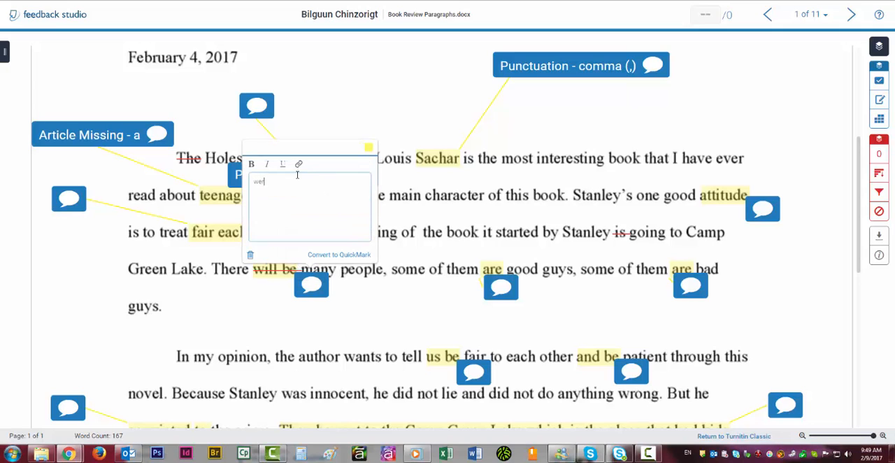
text(e'past tense)
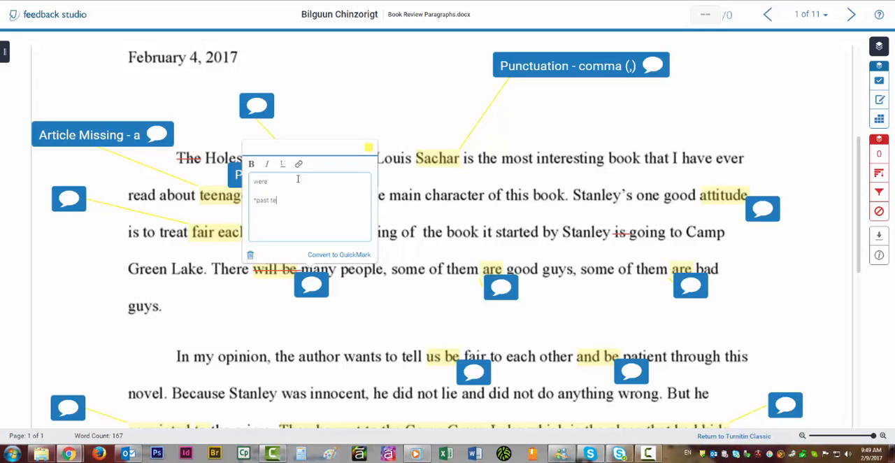
click(352, 320)
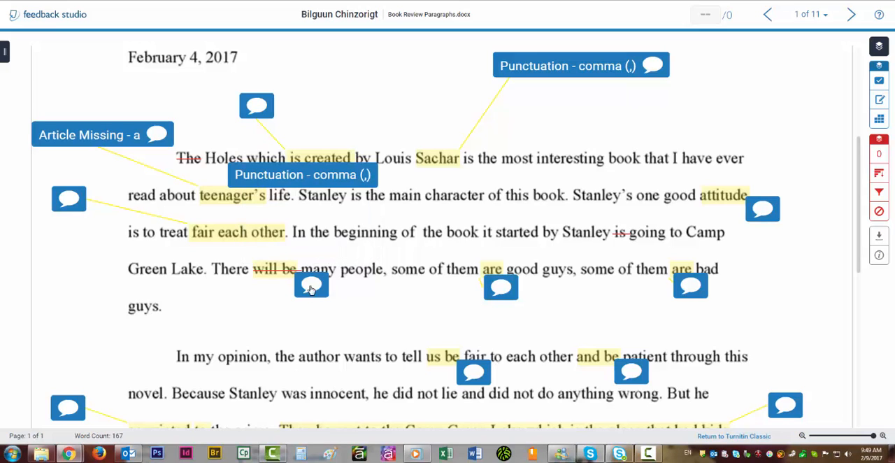
drag(311, 290, 246, 319)
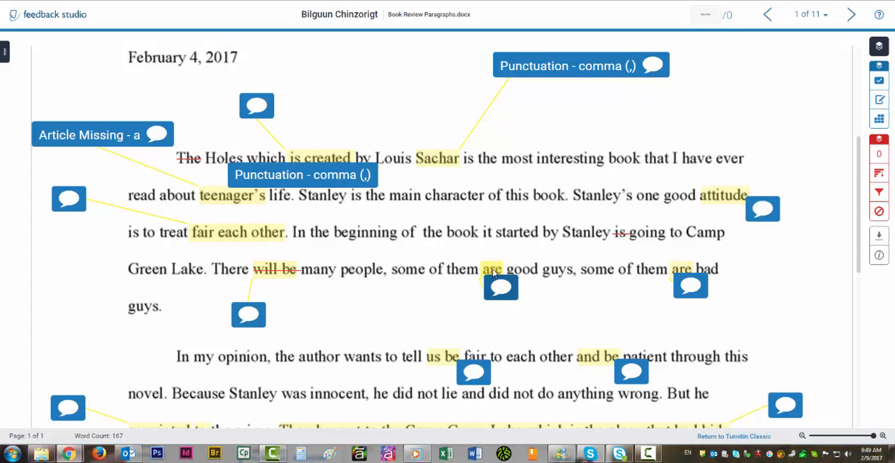
Move the comment bubble for "are" before "good guys" clear of the text and view its comment.
drag(502, 289, 495, 306)
click(493, 303)
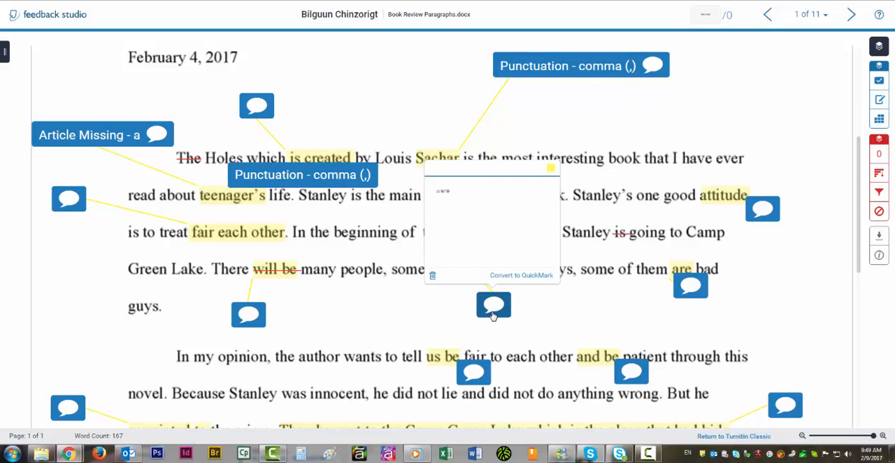
click(468, 174)
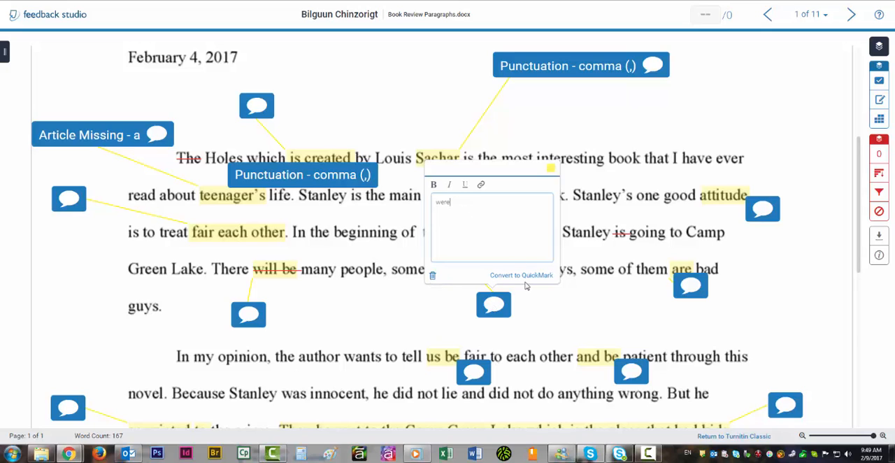
click(528, 314)
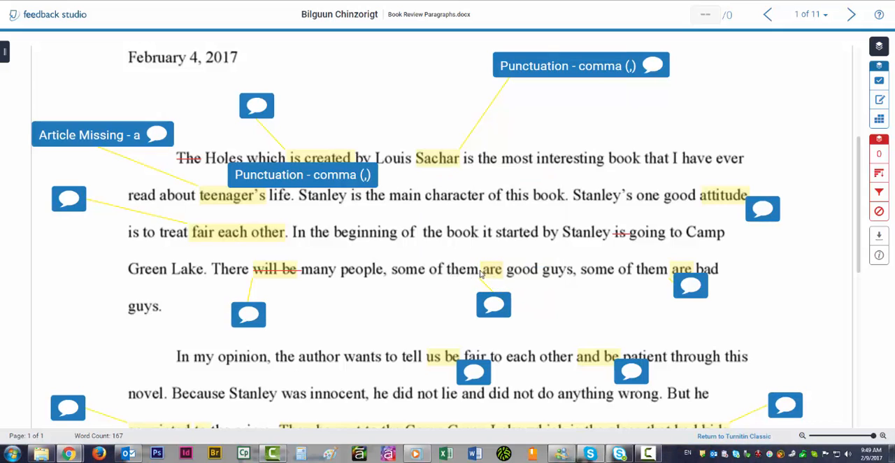
Try converting a new comment on "are" before "good guys" into a "Past Tense" QuickMark, cancel the conversion, and delete the comment.
double_click(501, 271)
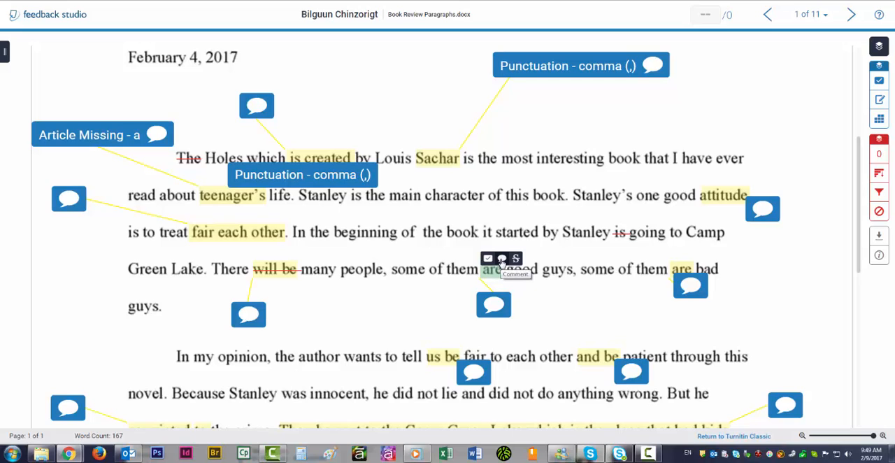
click(501, 259)
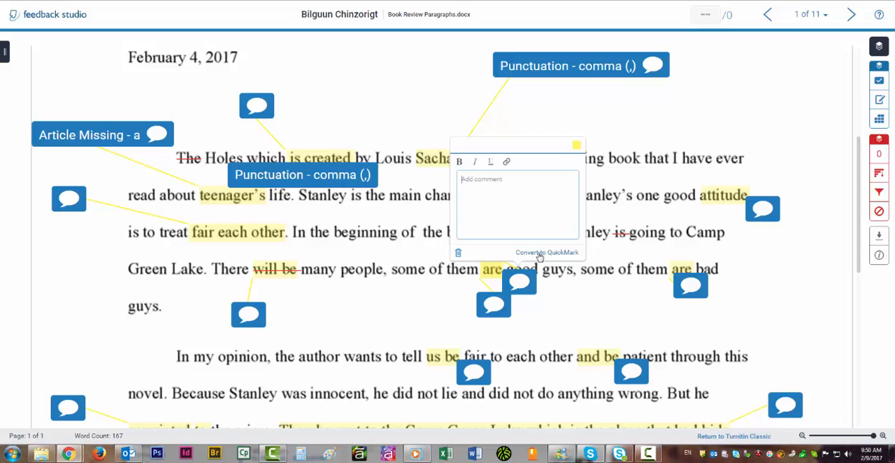
click(539, 253)
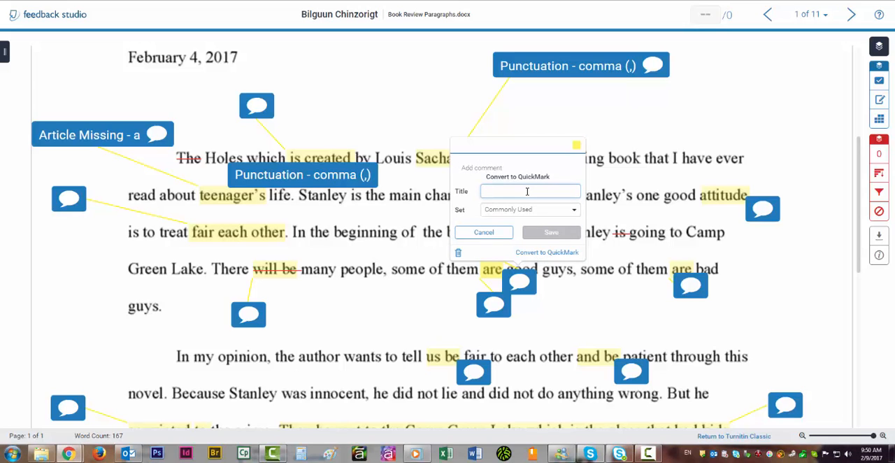
text(Past Tense)
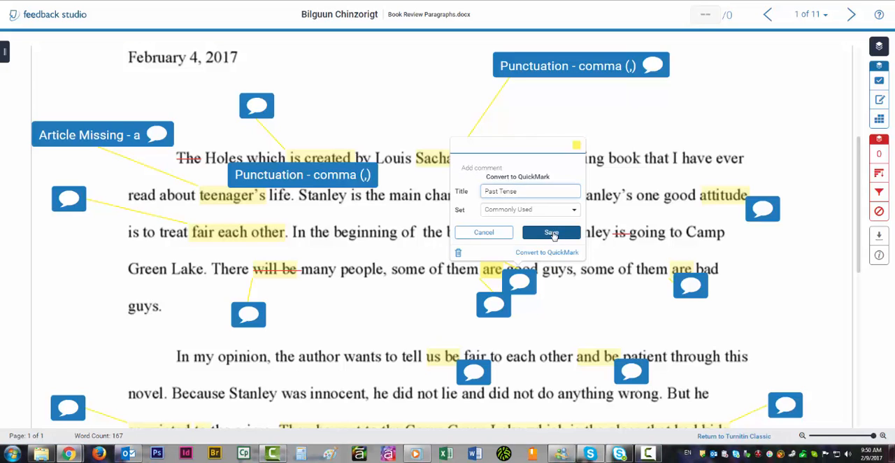
click(489, 234)
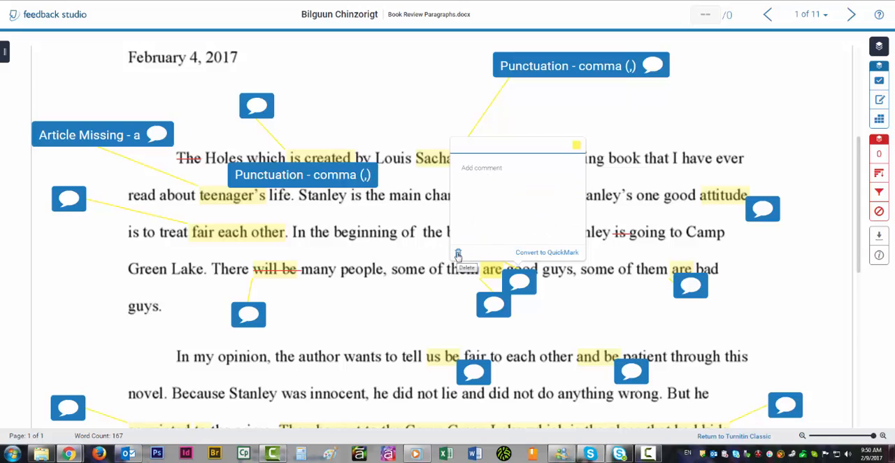
click(458, 254)
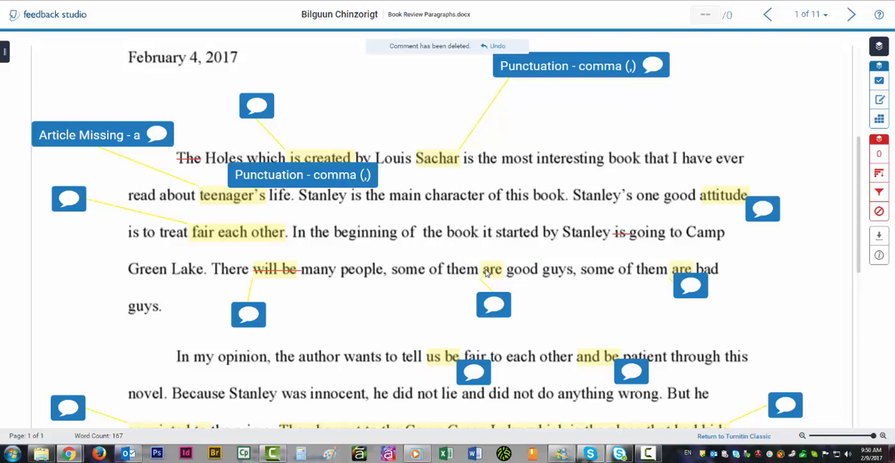
Browse the Commonly Used QuickMarks available for "are" before "good guys", and close the list.
drag(481, 273, 505, 274)
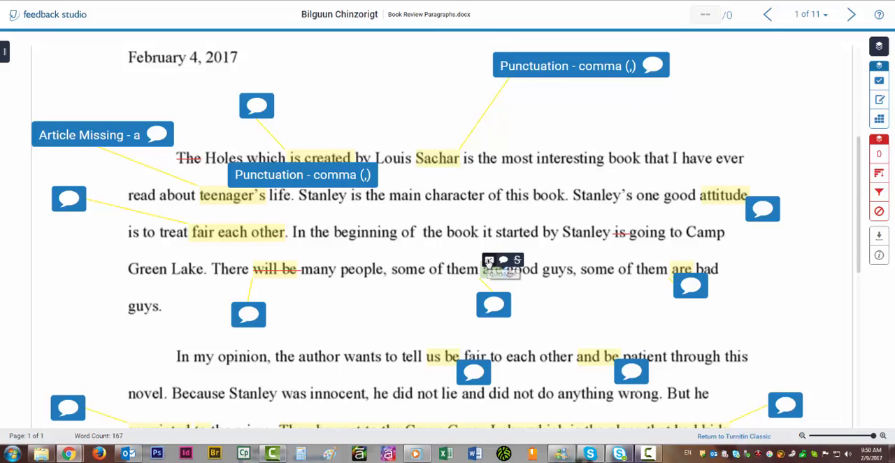
click(489, 261)
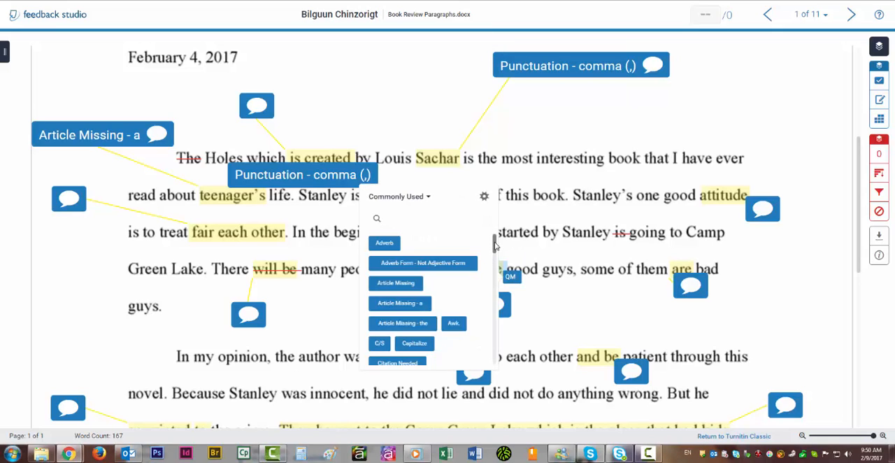
drag(494, 244, 497, 256)
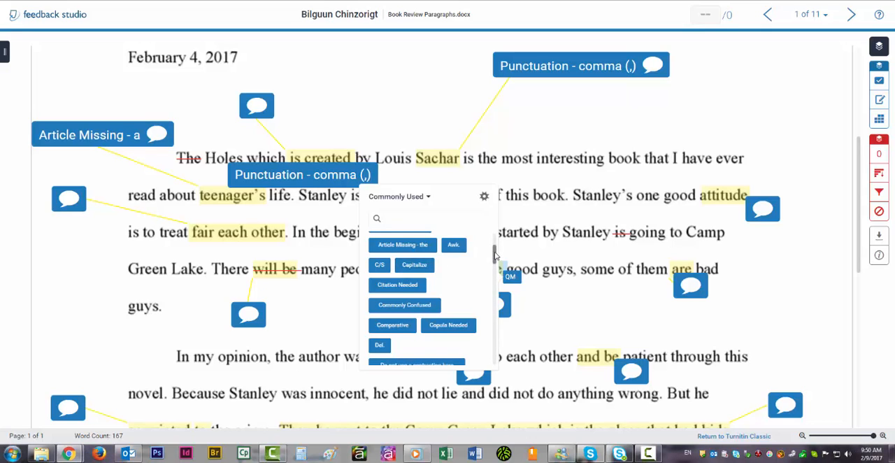
drag(494, 255, 494, 260)
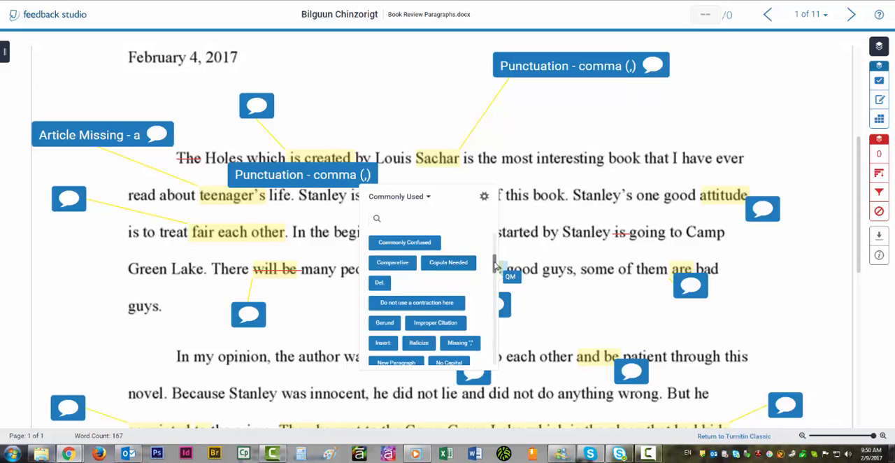
drag(494, 266, 494, 271)
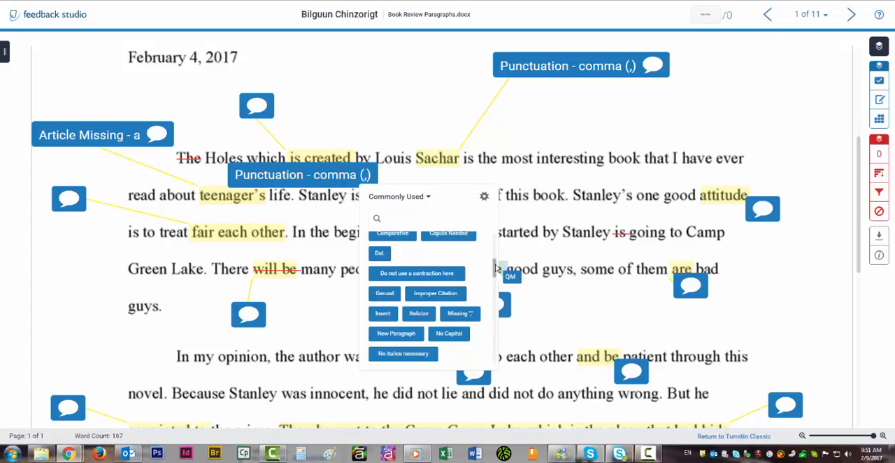
drag(495, 267, 495, 304)
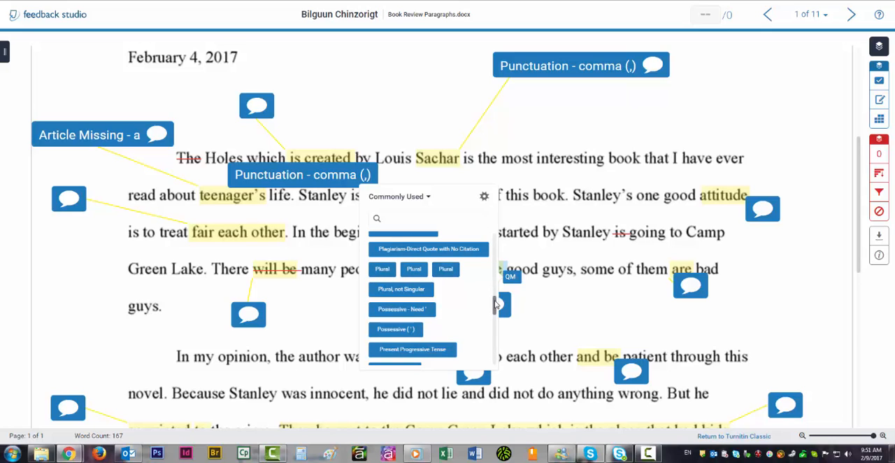
drag(495, 303, 492, 337)
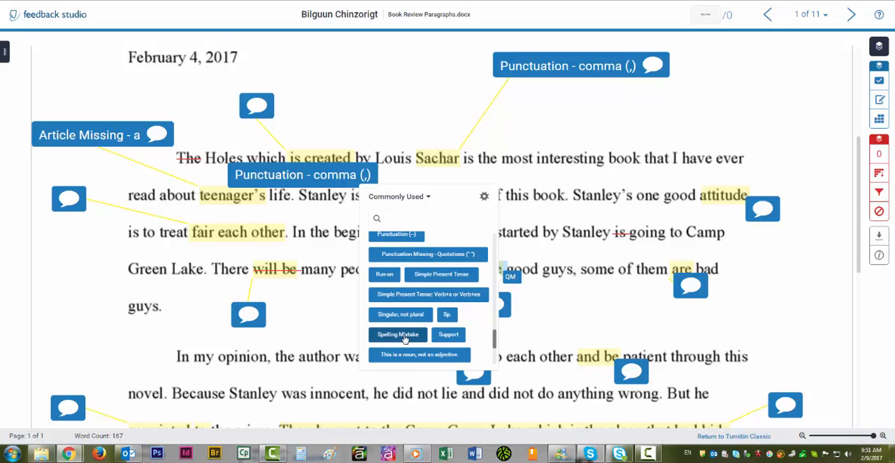
click(403, 336)
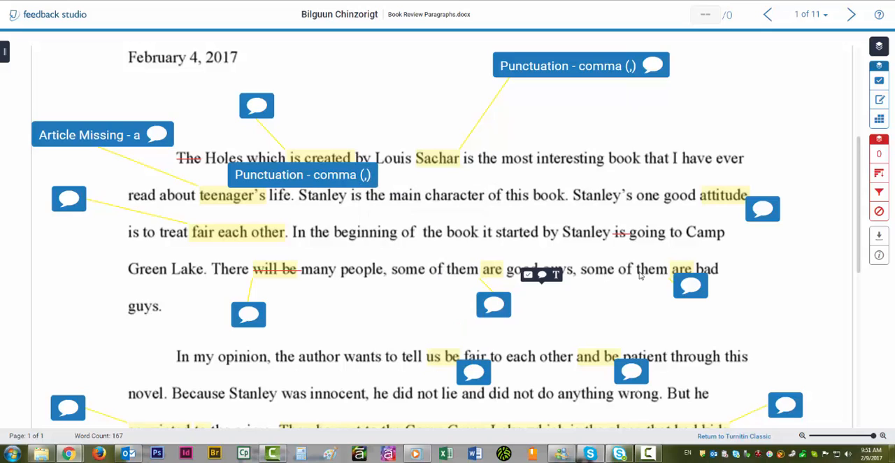
Attach a trial comment beginning "comment" and "*whatever" to "them" before "are bad guys", and delete it.
drag(667, 271, 638, 273)
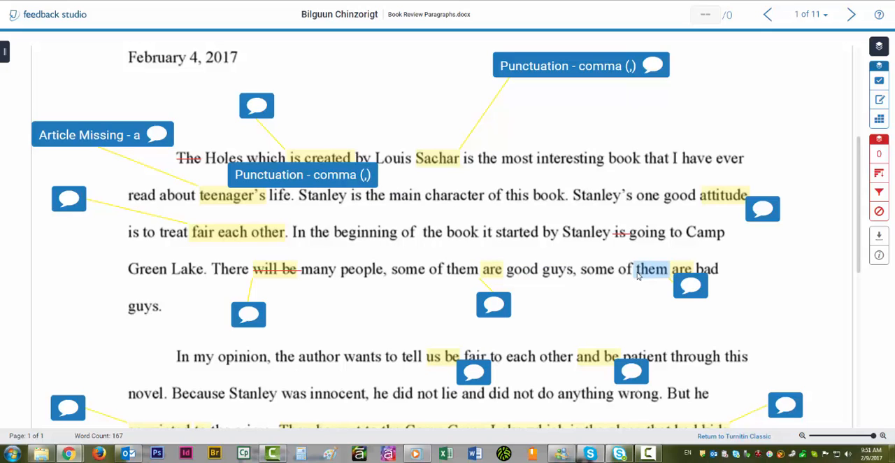
click(639, 260)
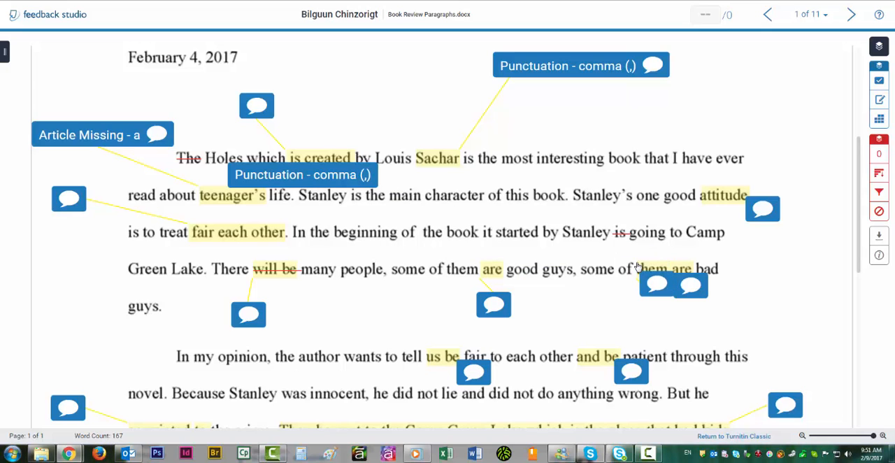
text(coment)
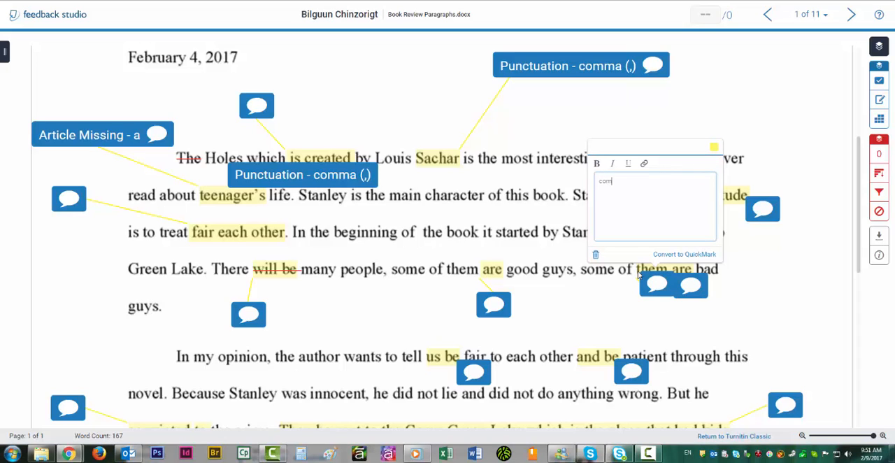
key(Return)
key(BackSpace)
text(whatever)
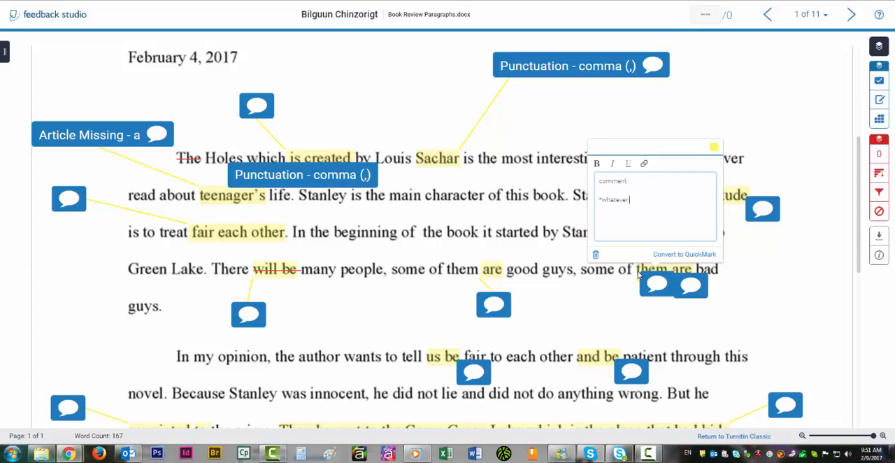
text( the feedback)
click(595, 256)
Move the comment bubbles for "us be", "and be" and "to" in the second paragraph so they no longer cover the text.
scroll(582, 277, down, 5)
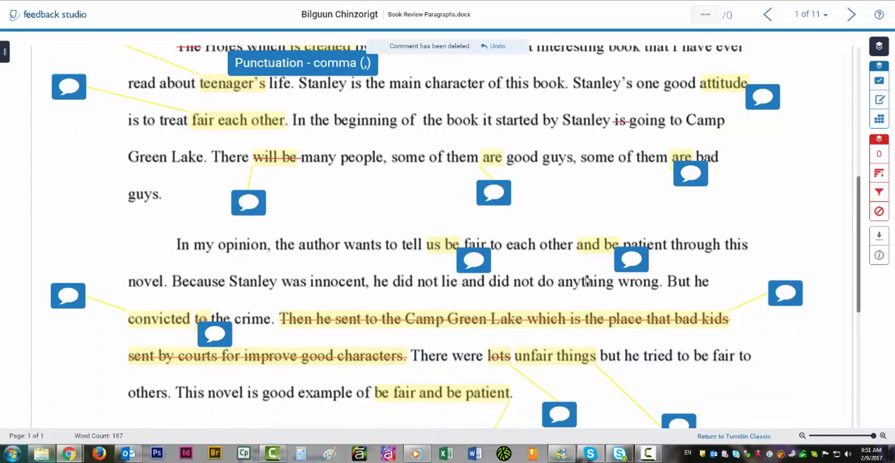
scroll(582, 278, up, 10)
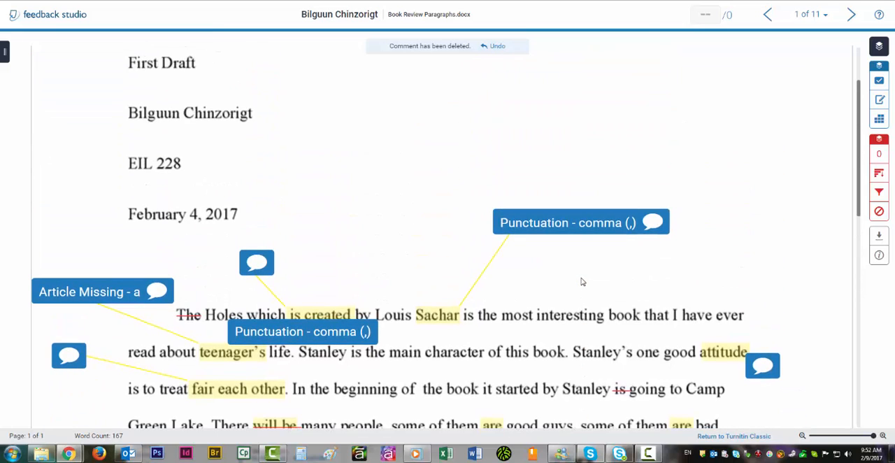
scroll(574, 282, down, 11)
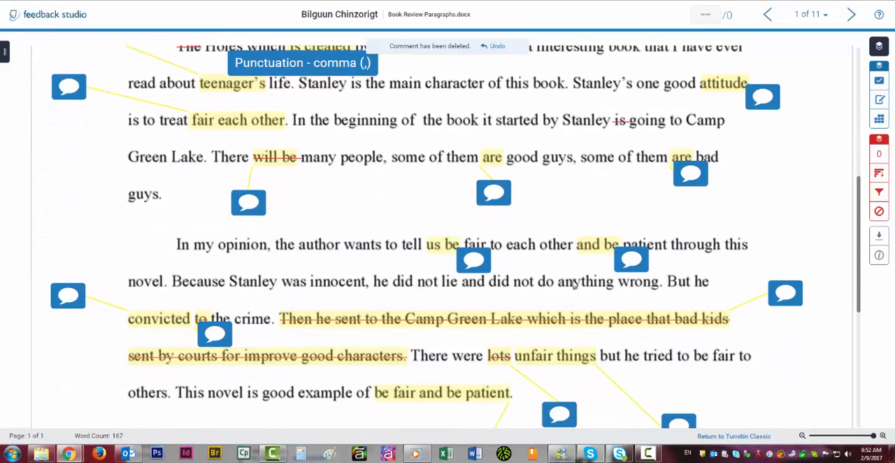
drag(473, 172, 409, 111)
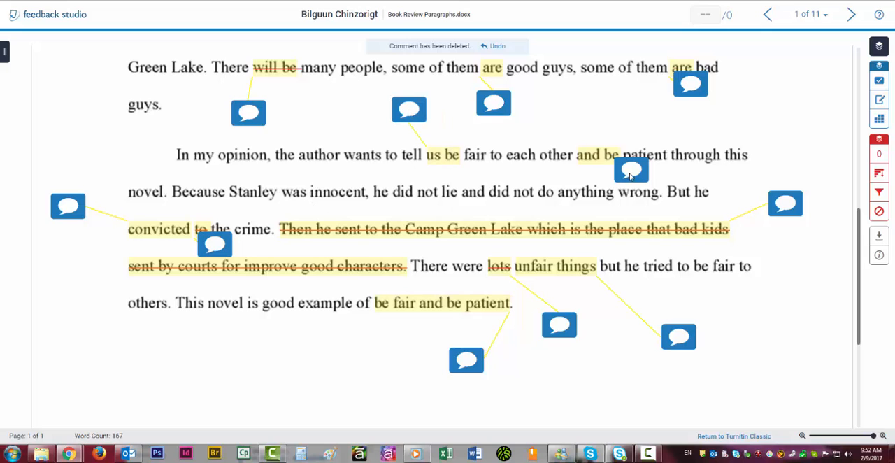
drag(642, 161, 661, 125)
drag(196, 252, 71, 273)
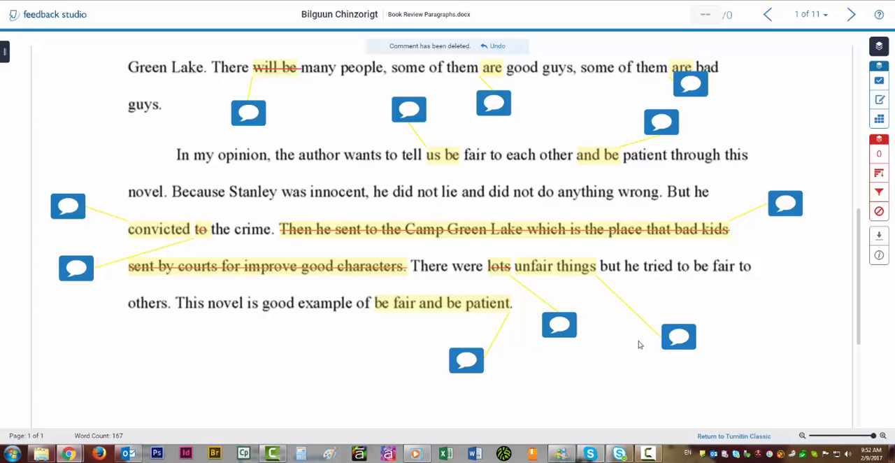
scroll(399, 324, up, 6)
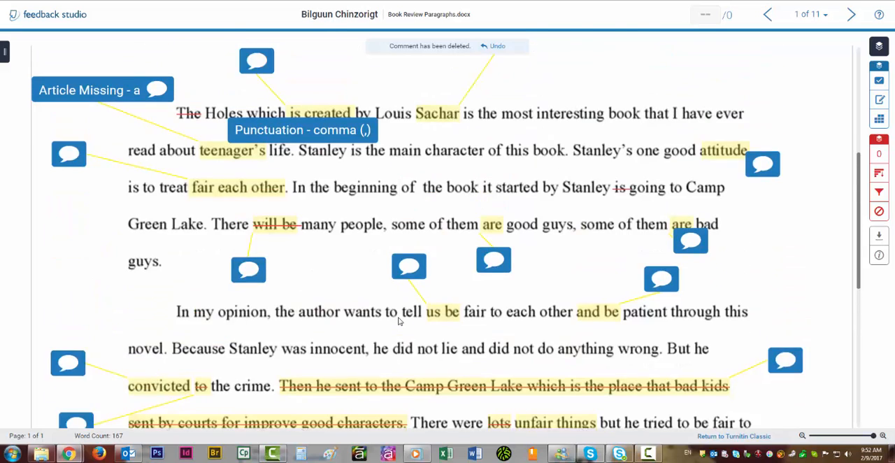